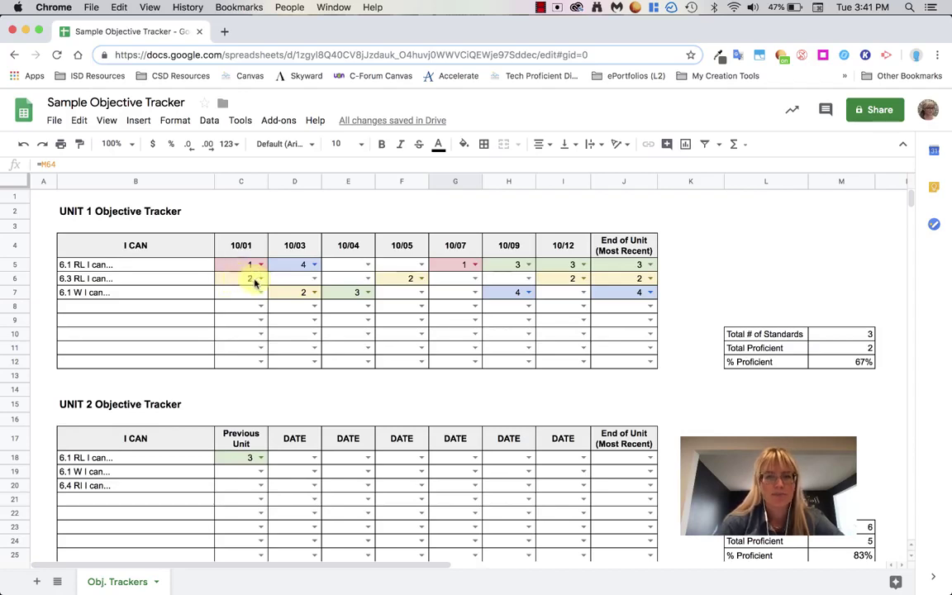
Add a dropdown list with the items 1,2,3,4 to cell K5 through data validation and check its choices
left_click(696, 269)
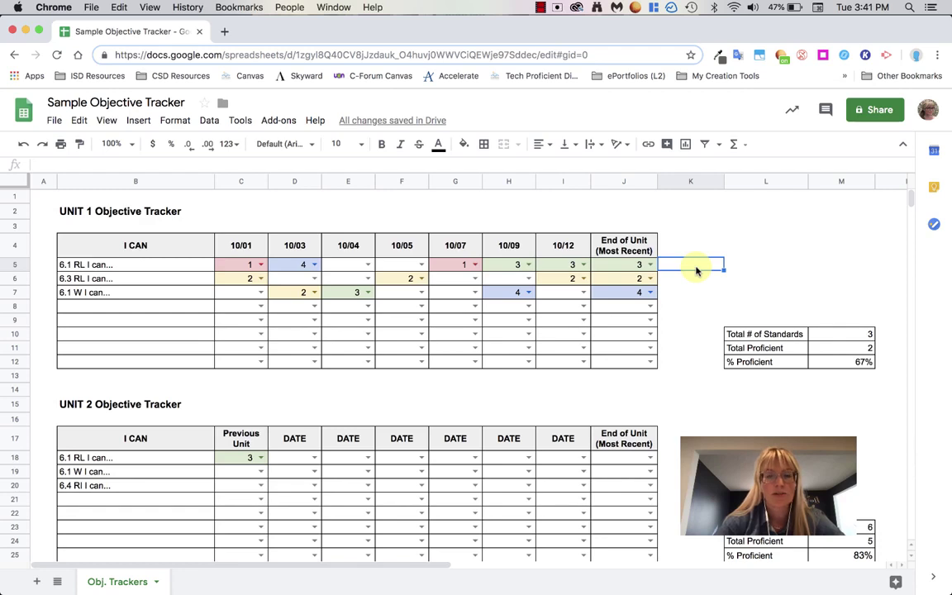
left_click(210, 120)
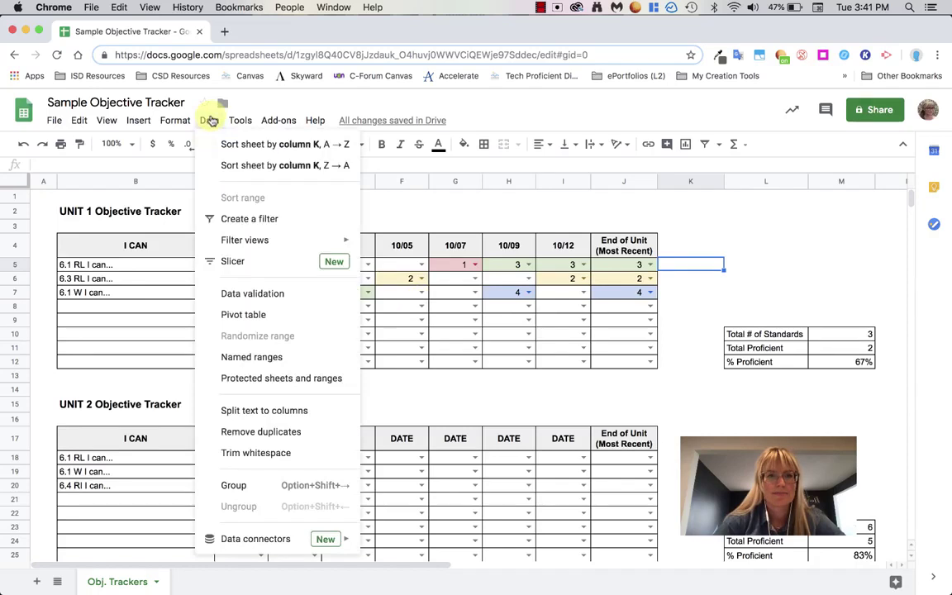
left_click(251, 295)
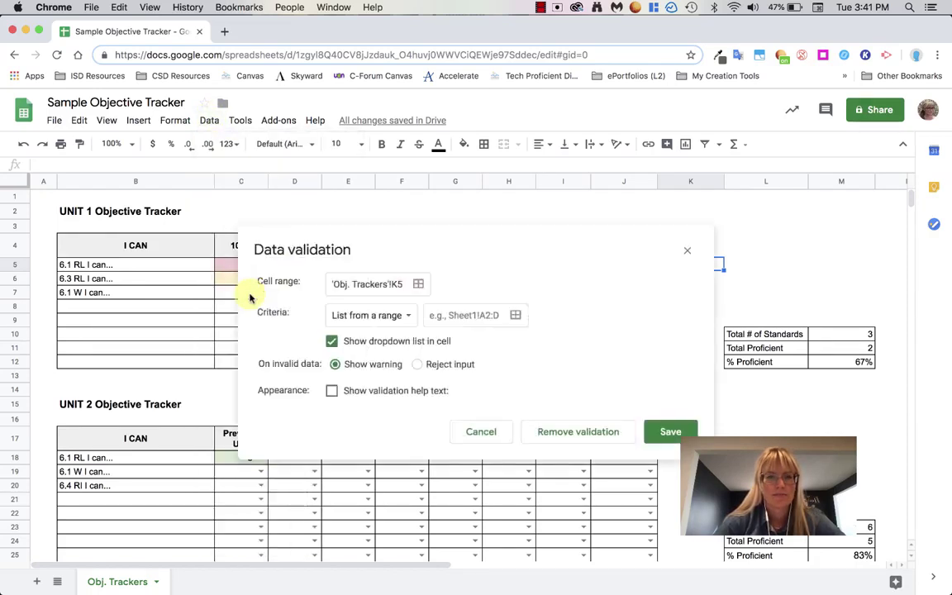
left_click(405, 315)
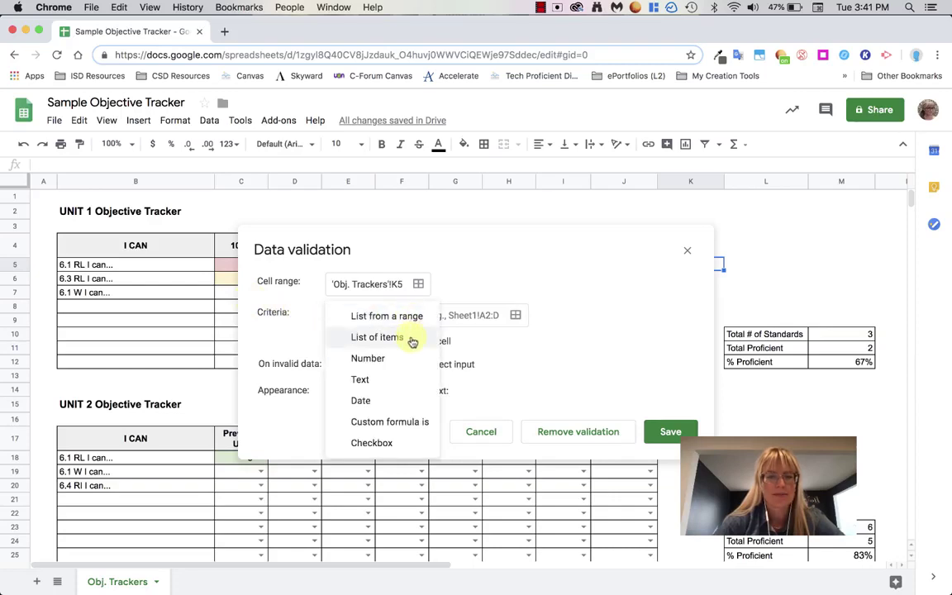
left_click(412, 338)
left_click(433, 312)
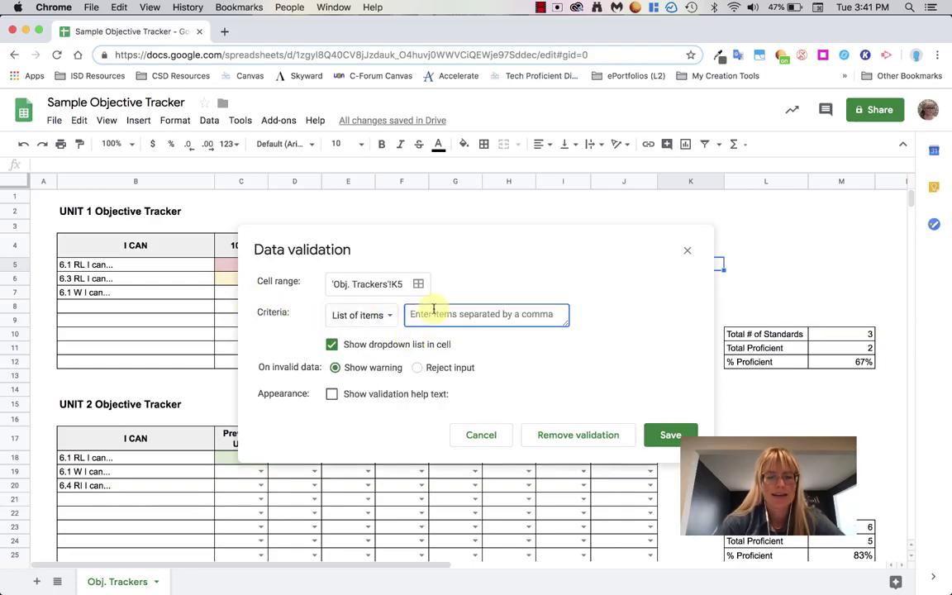
type("1,")
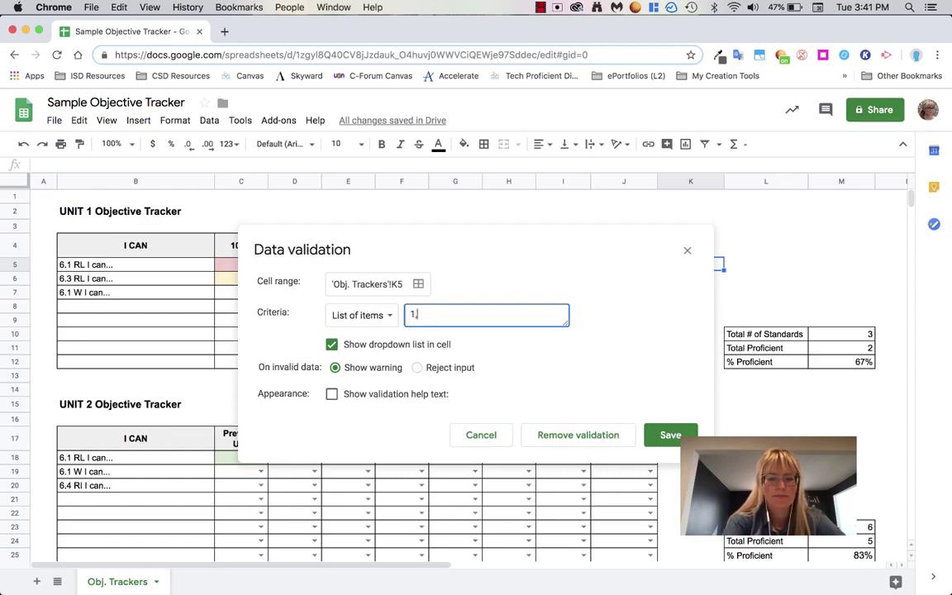
type("2,3,4")
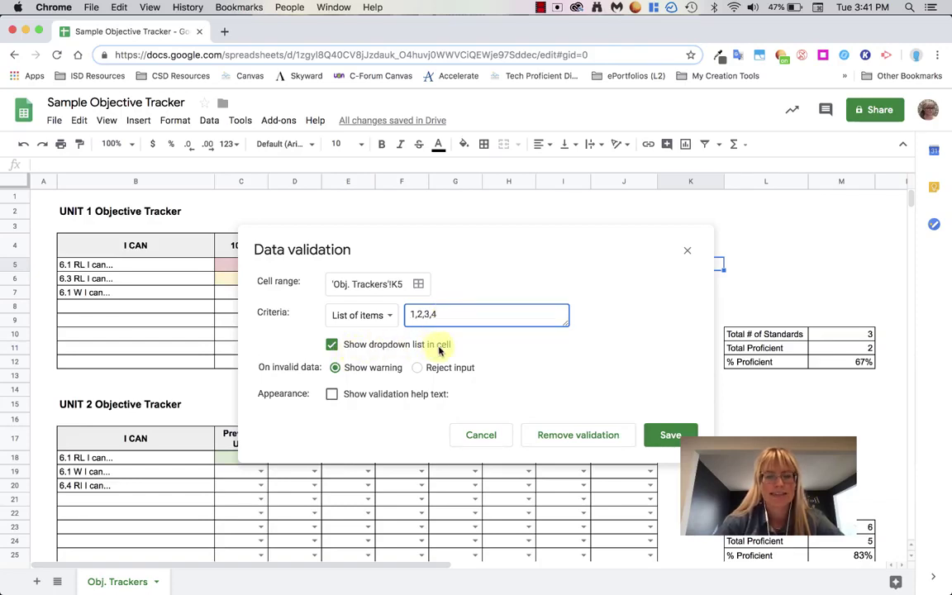
left_click(671, 436)
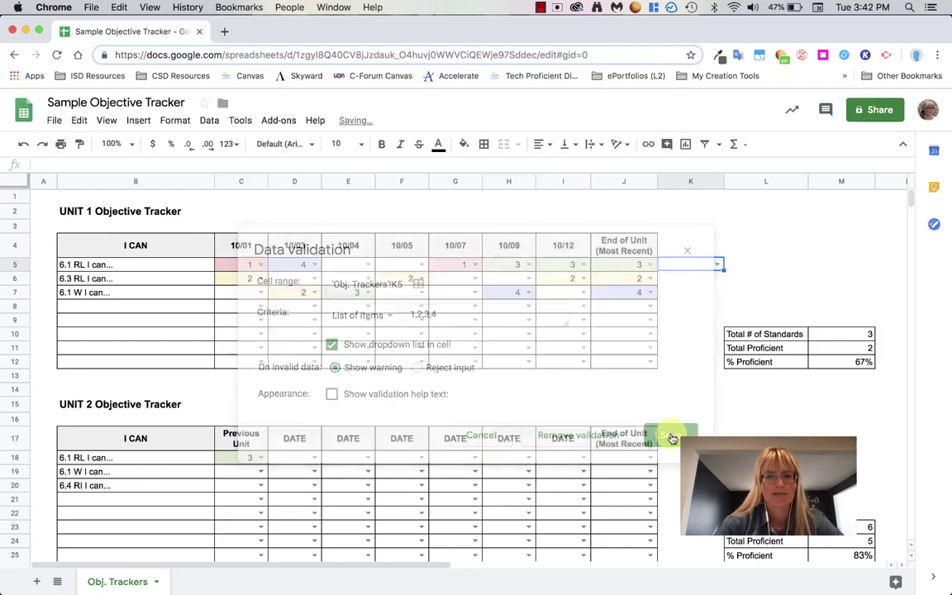
double_click(719, 265)
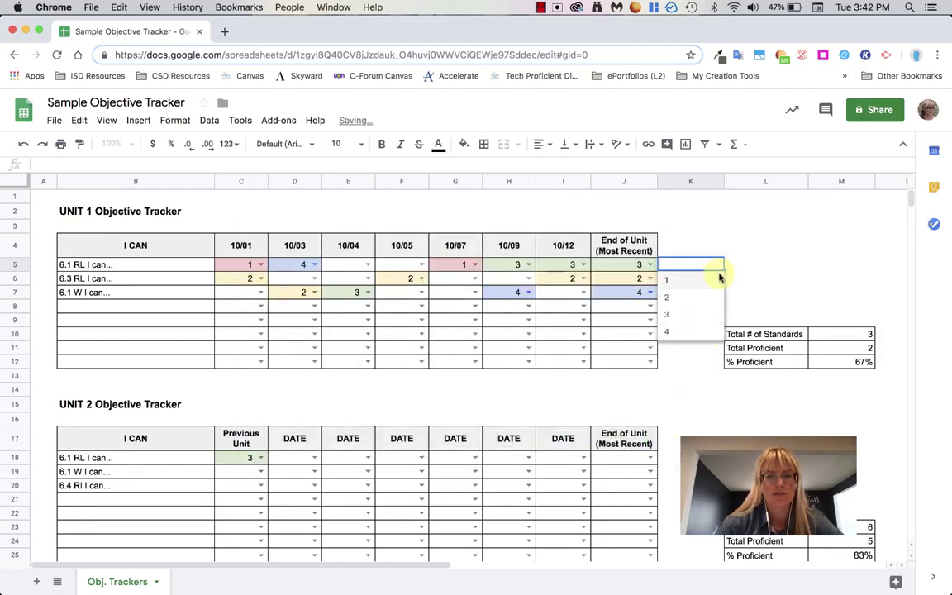
left_click(736, 266)
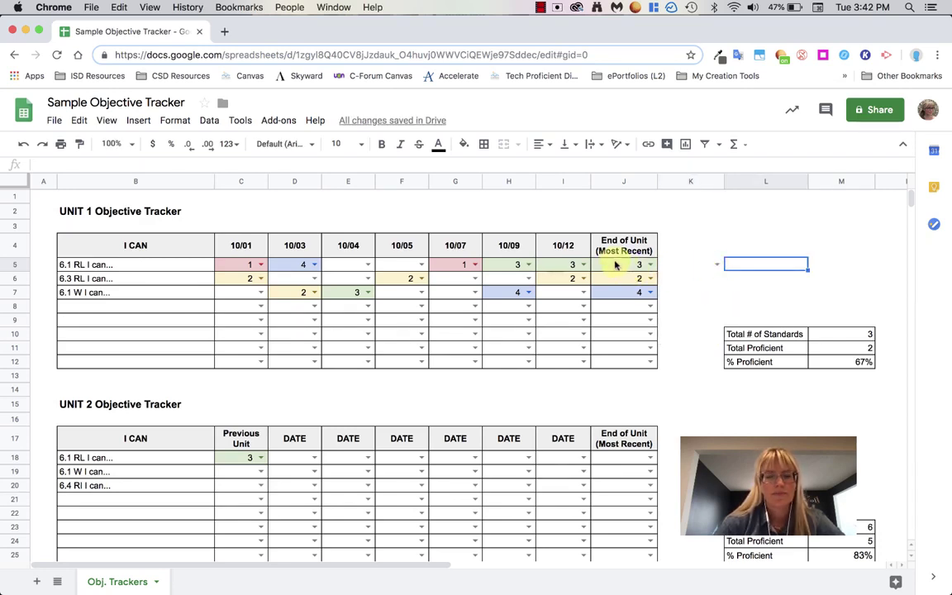
Try a conditional format rule for J5:J12 that fills cells light blue when the text is exactly 4
left_click_drag(615, 264, 623, 360)
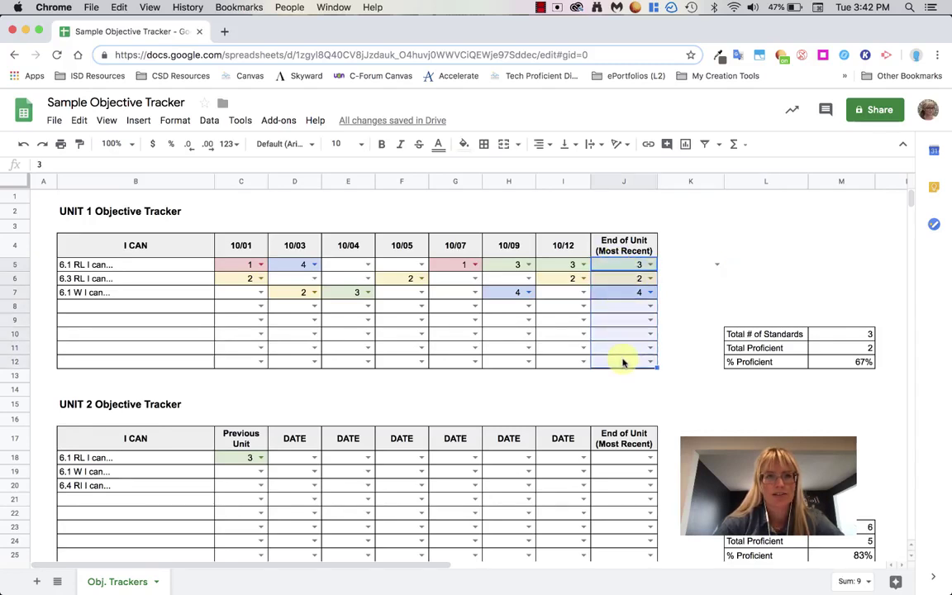
left_click(181, 124)
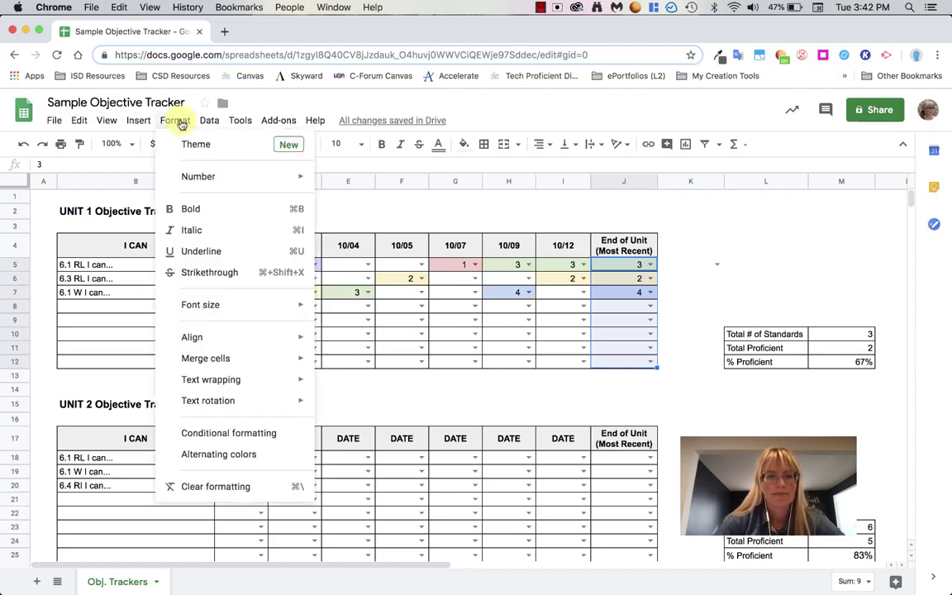
left_click(241, 432)
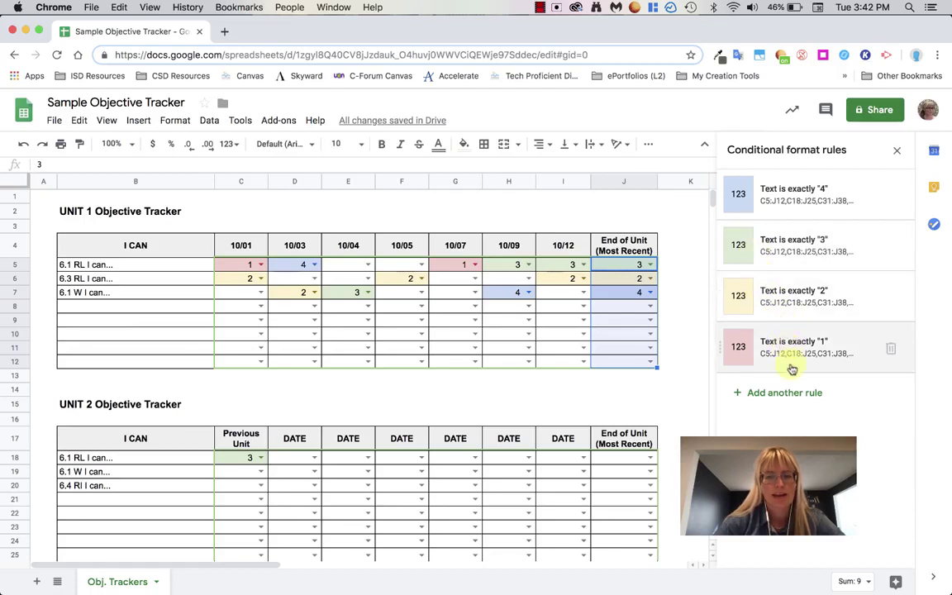
left_click(786, 396)
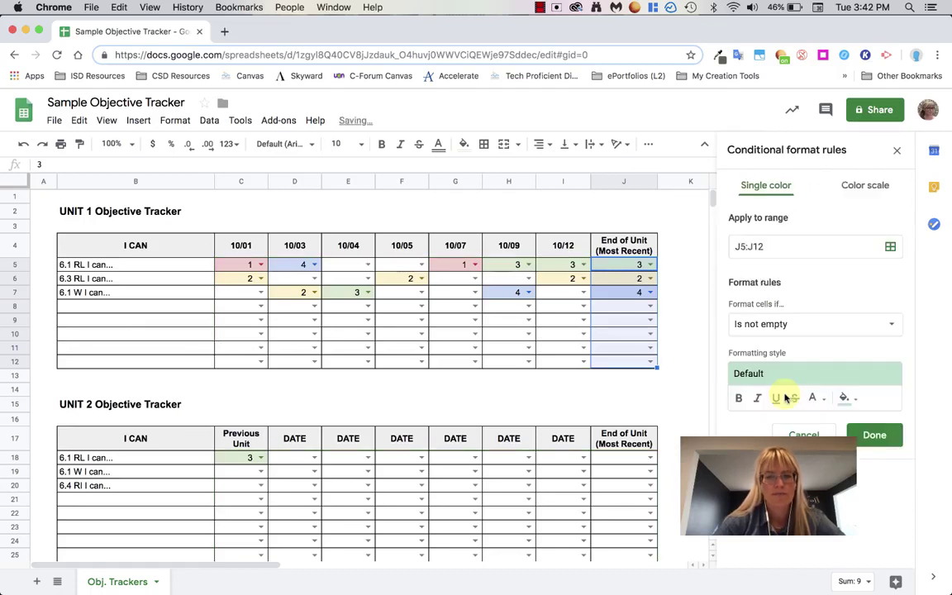
left_click(834, 327)
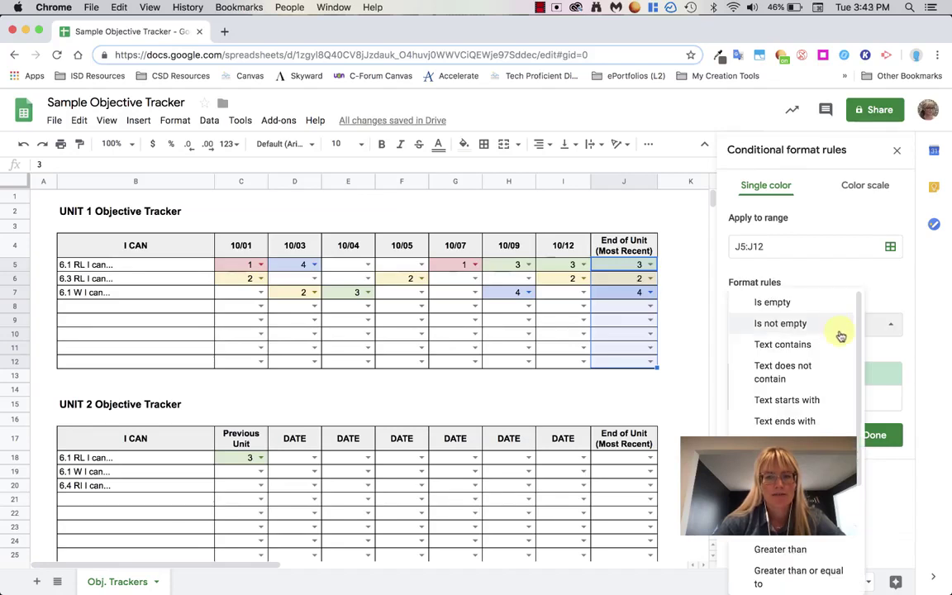
left_click(826, 442)
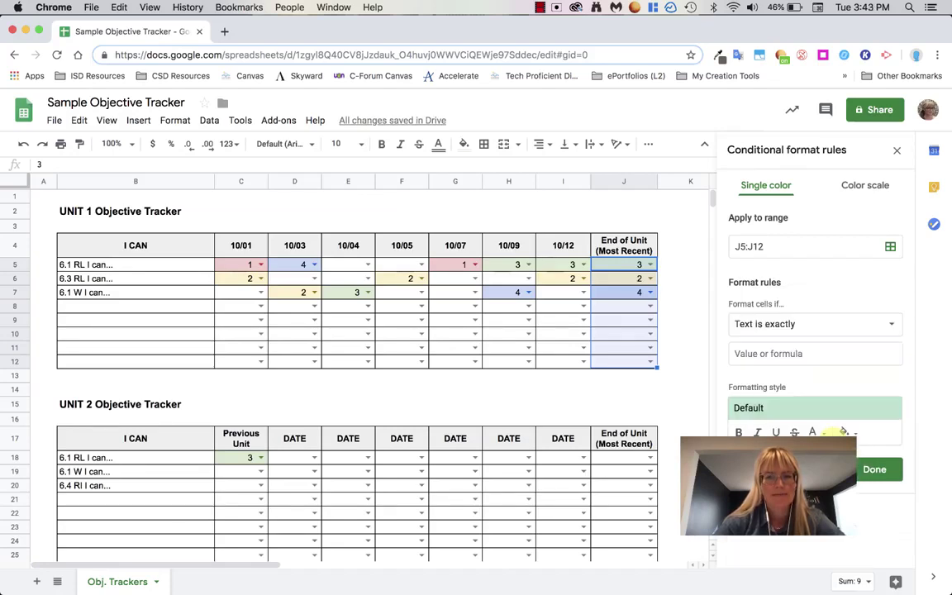
left_click(757, 352)
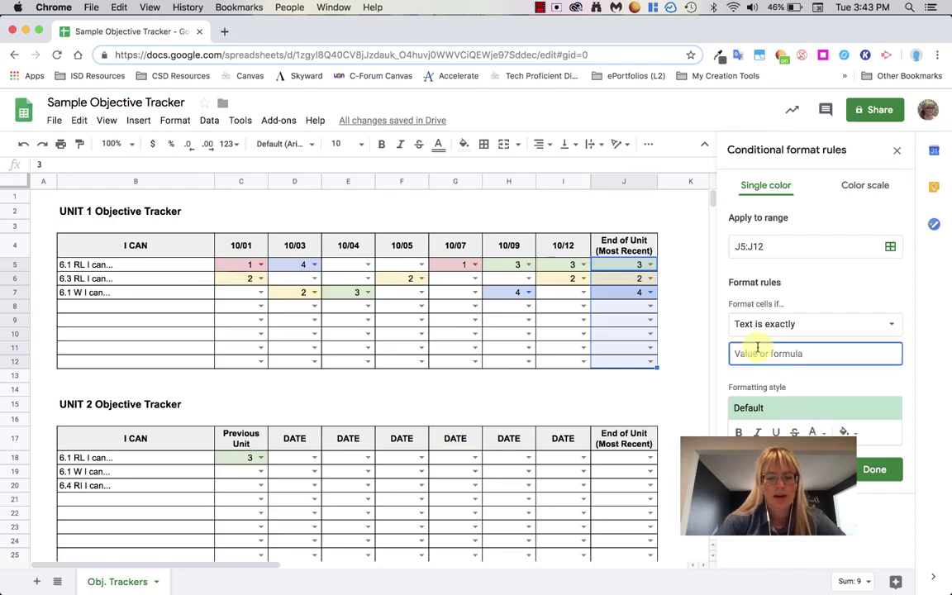
type("4")
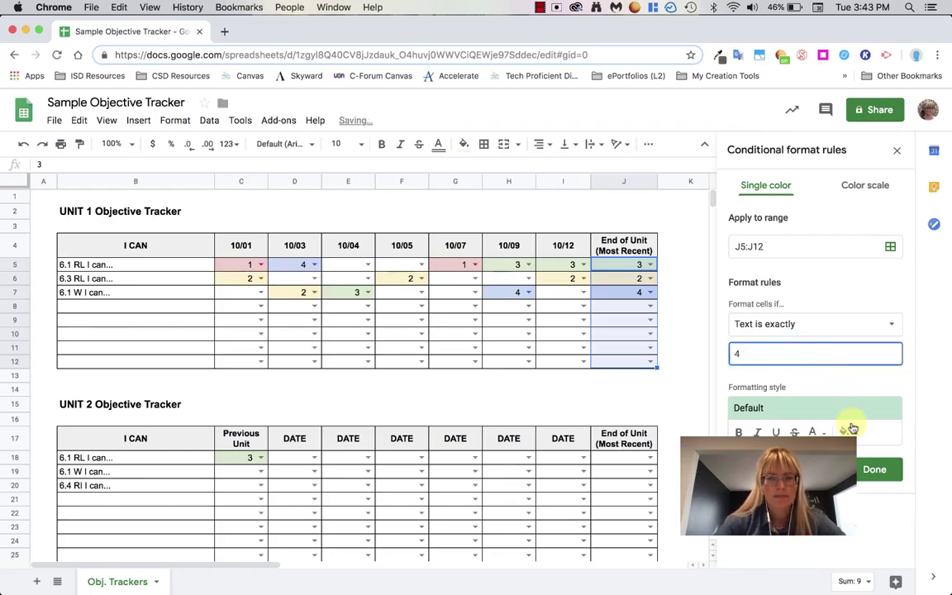
left_click(845, 430)
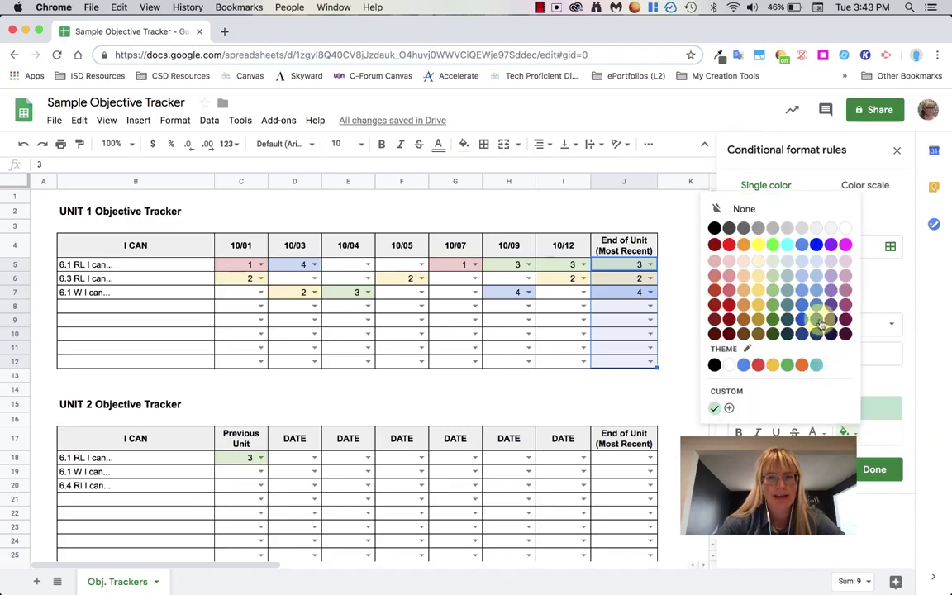
left_click(801, 262)
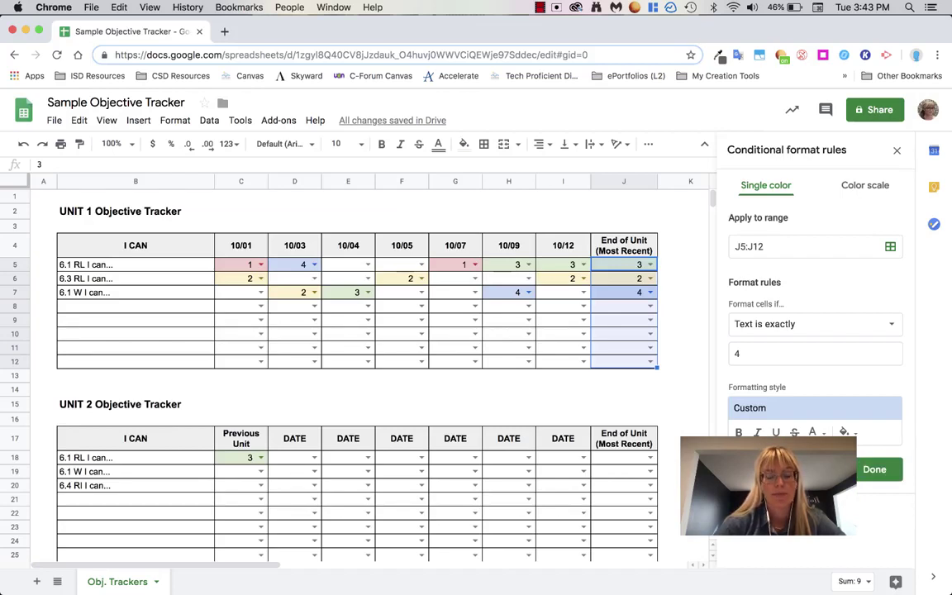
left_click(660, 396)
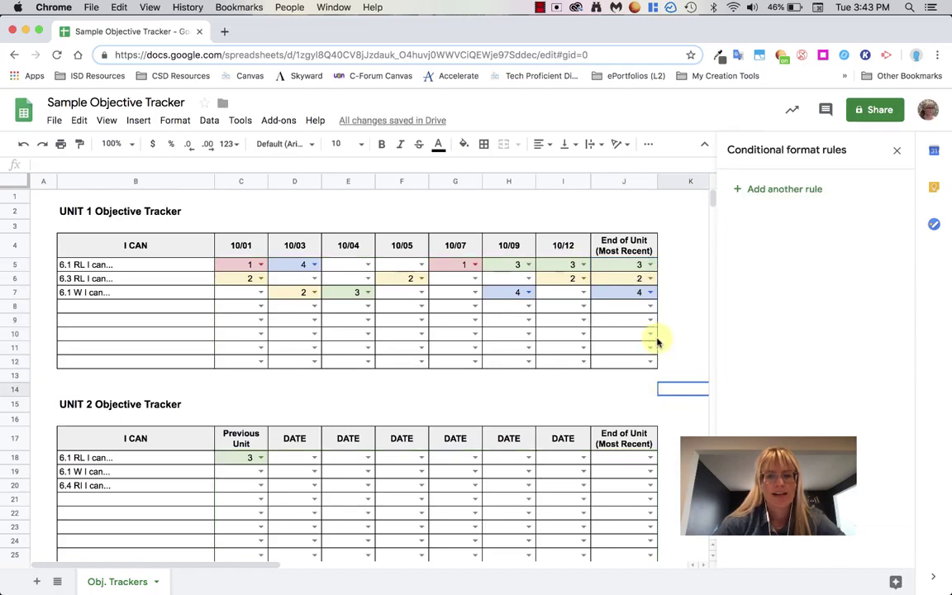
View the dropdown choices in cell J8 and close the conditional format rules
left_click(648, 308)
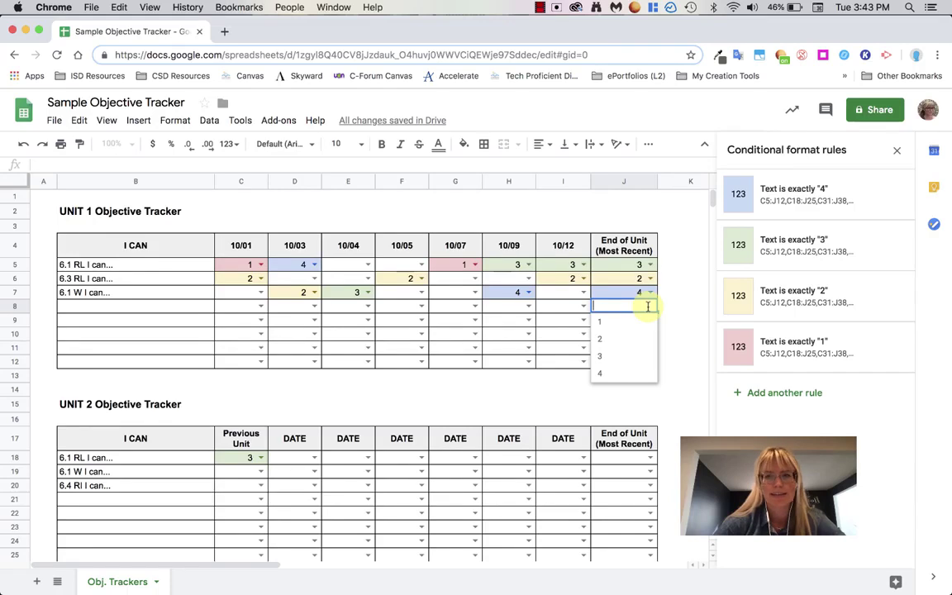
left_click(670, 308)
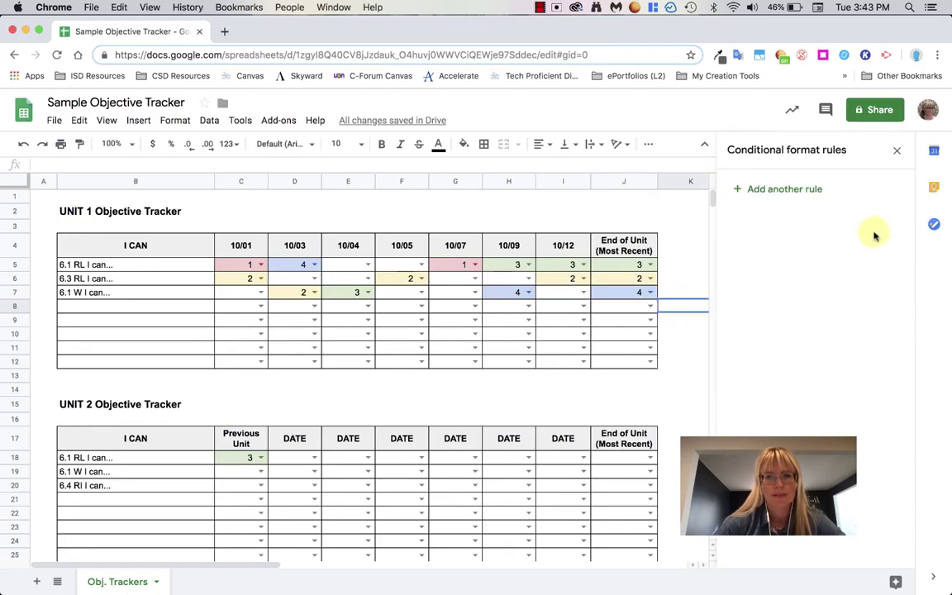
left_click(896, 151)
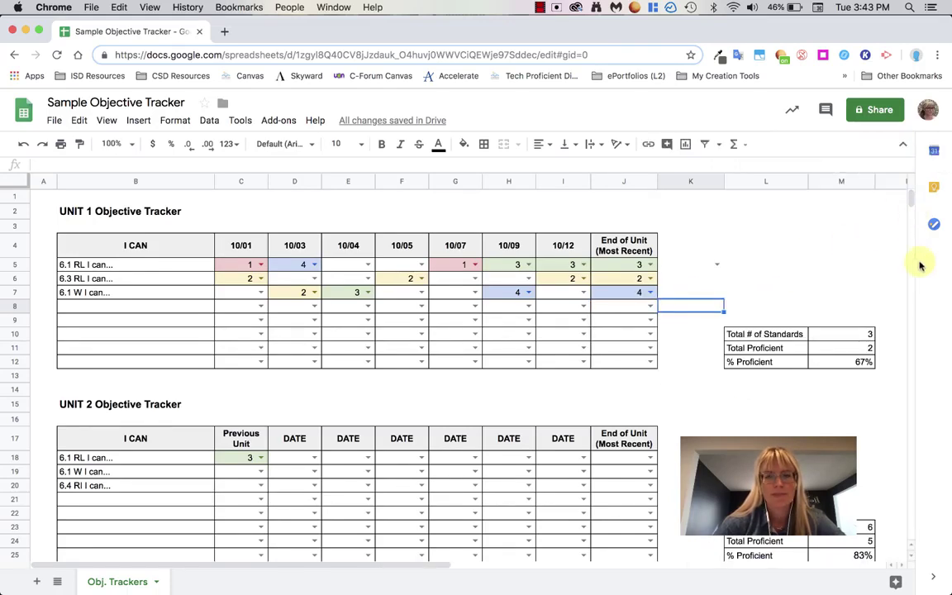
Examine the % Proficient formulas for Units 1 and 2 and the Unit 2 Total Proficient cell
left_click(831, 366)
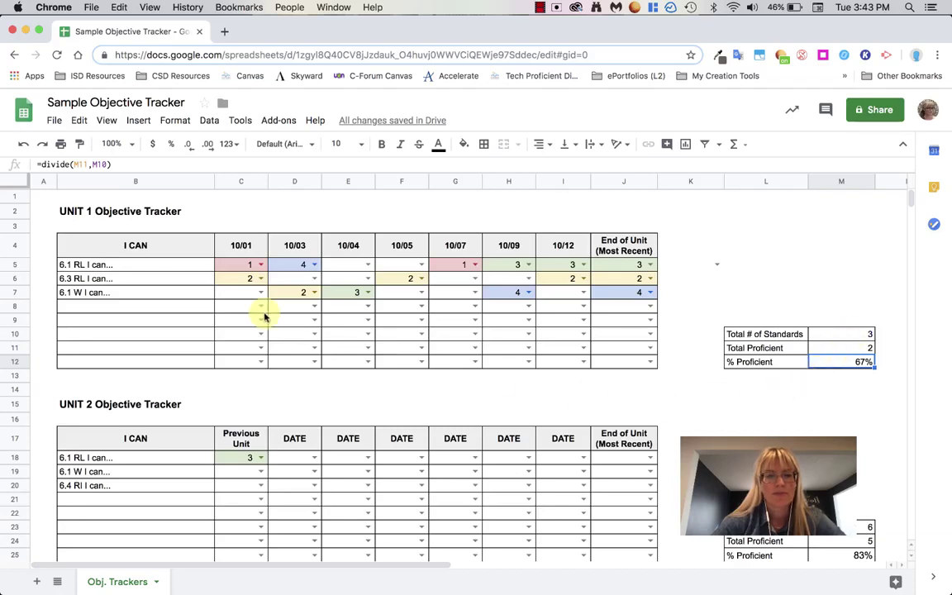
left_click(86, 164)
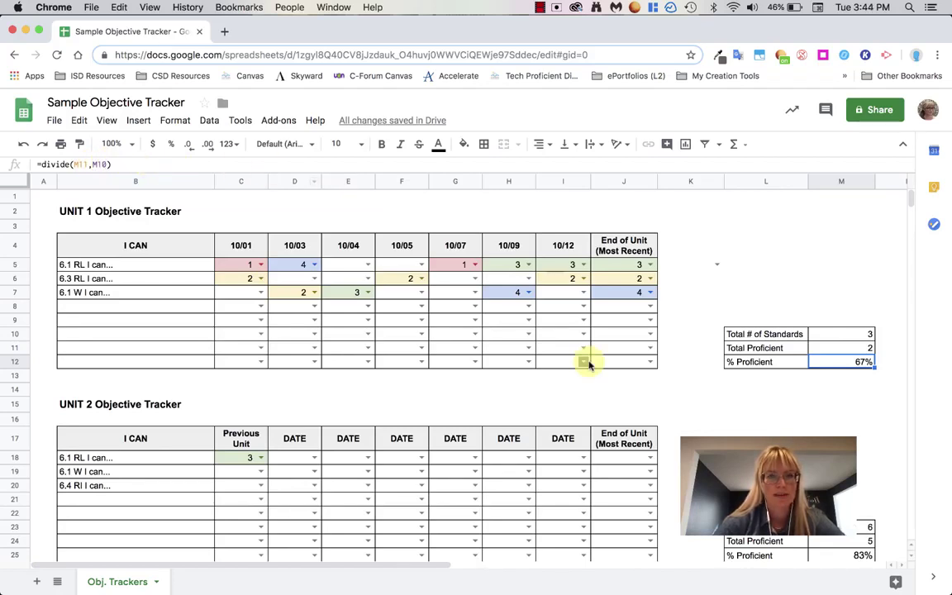
scroll(781, 431, "down", 1)
scroll(463, 372, "down", 1)
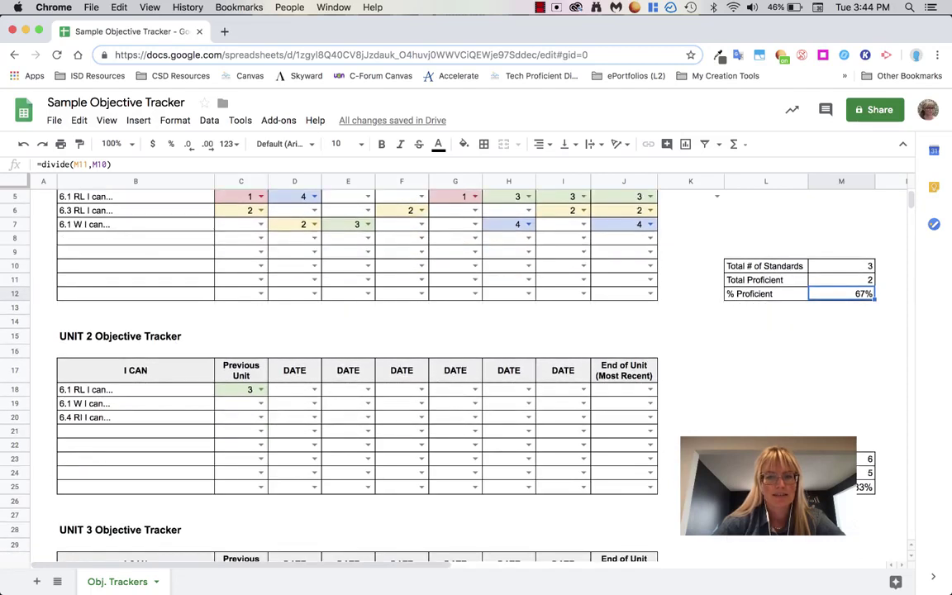
left_click(866, 487)
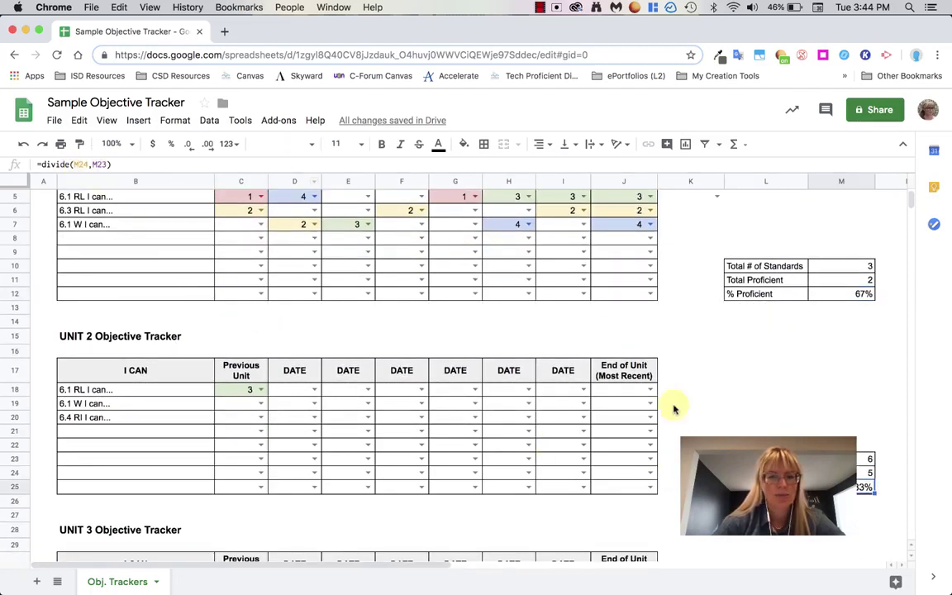
left_click(836, 472)
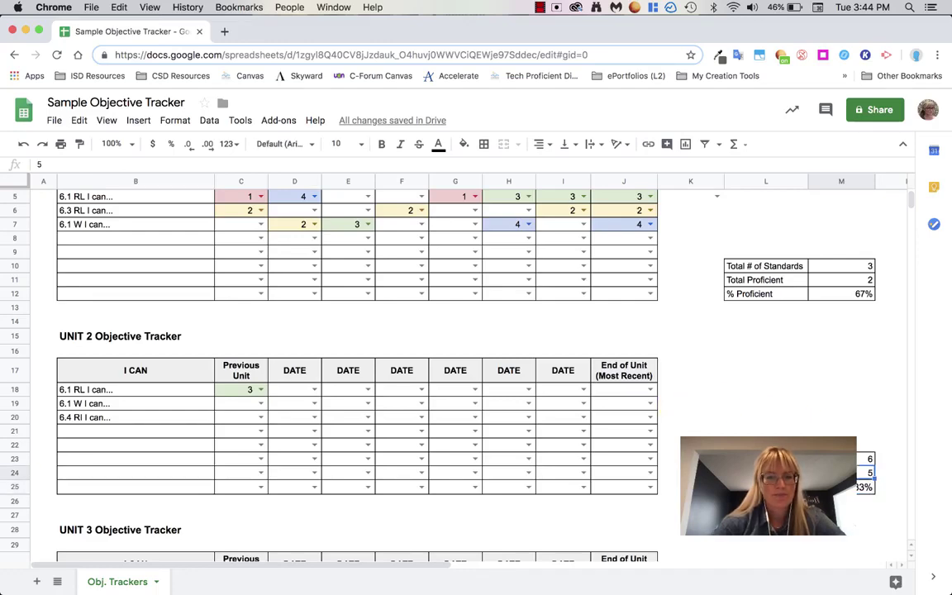
Examine how the Unit 5 cell in the summary table above the chart references Unit 5's % Proficient formula
scroll(355, 364, "down", 10)
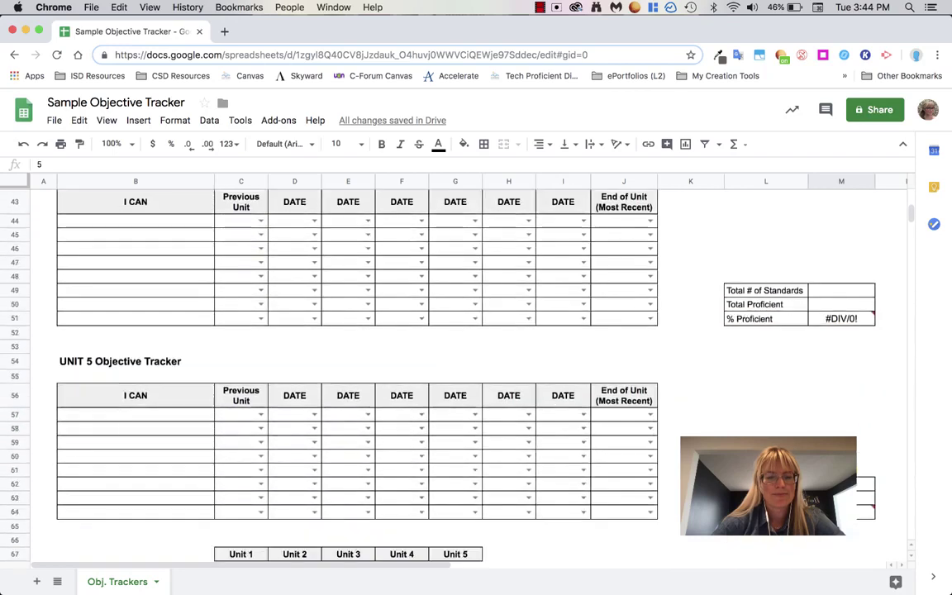
scroll(355, 363, "down", 4)
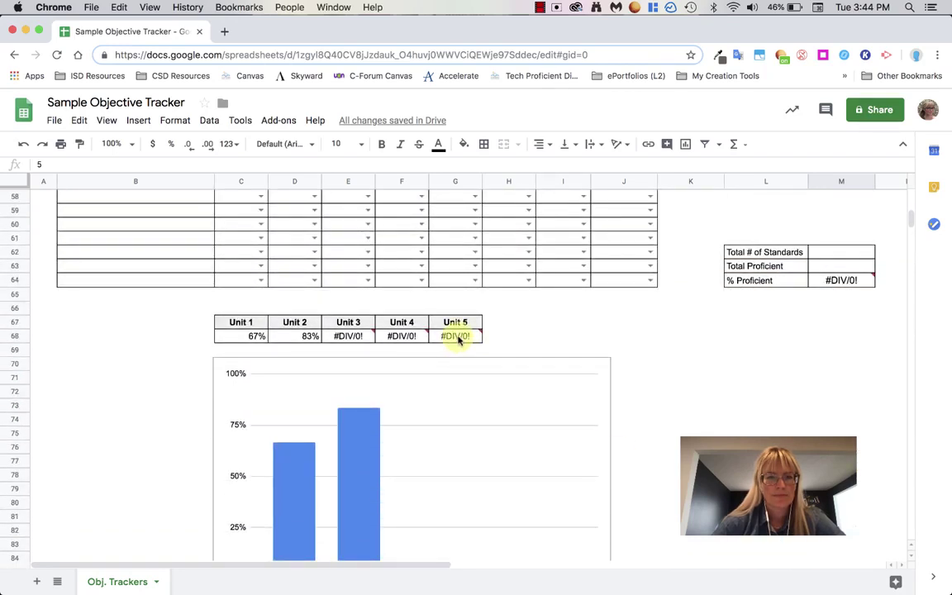
left_click(459, 337)
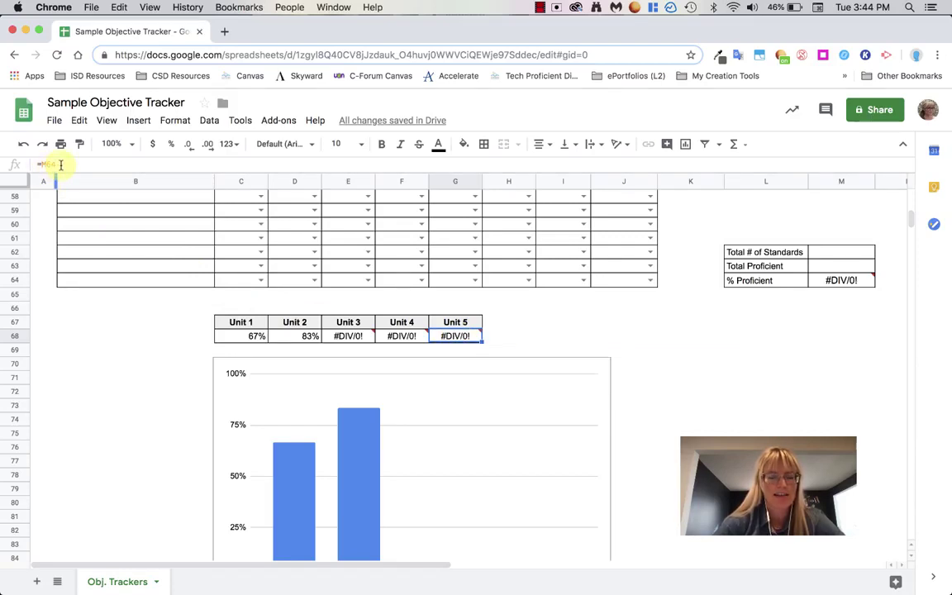
mouse_move(442, 344)
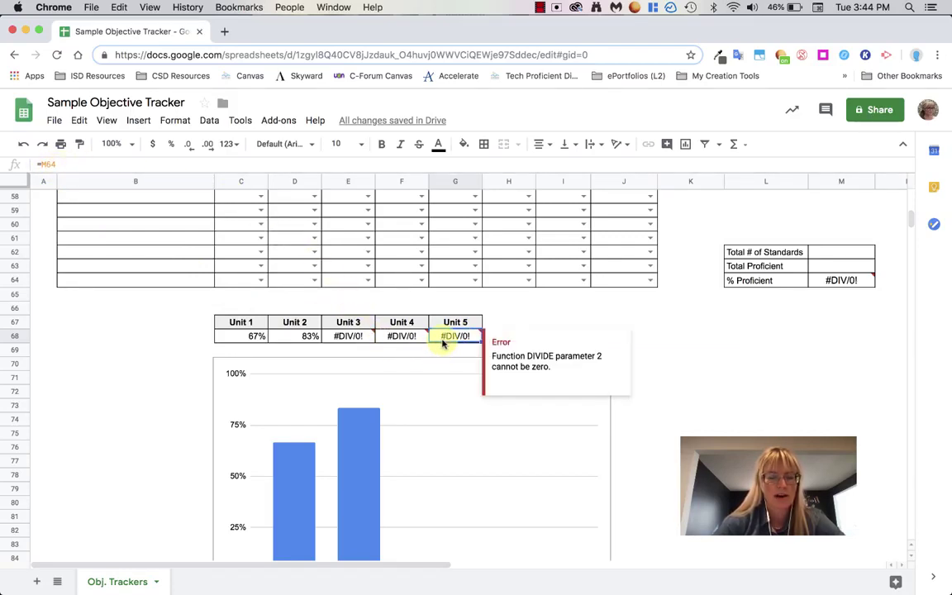
left_click(834, 283)
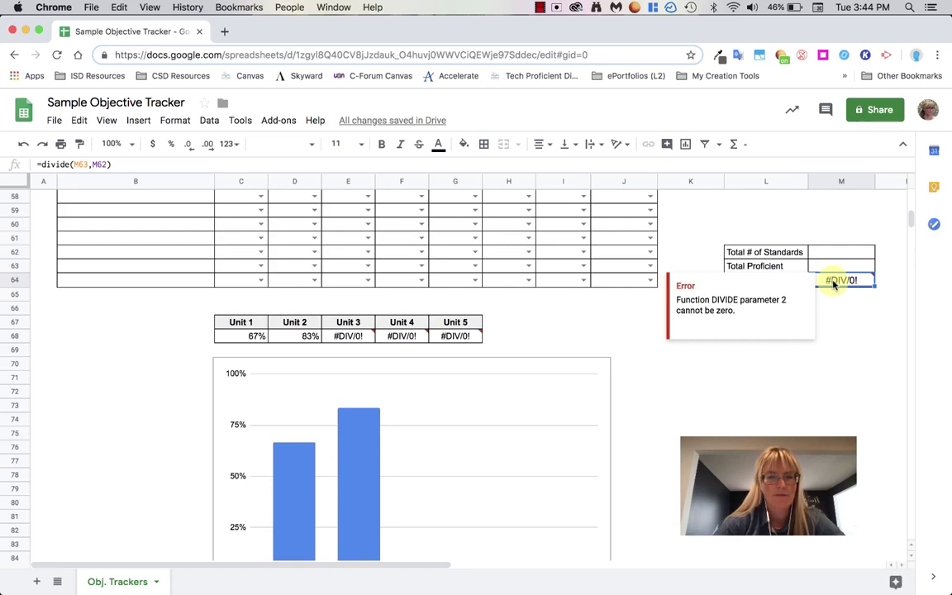
left_click(457, 338)
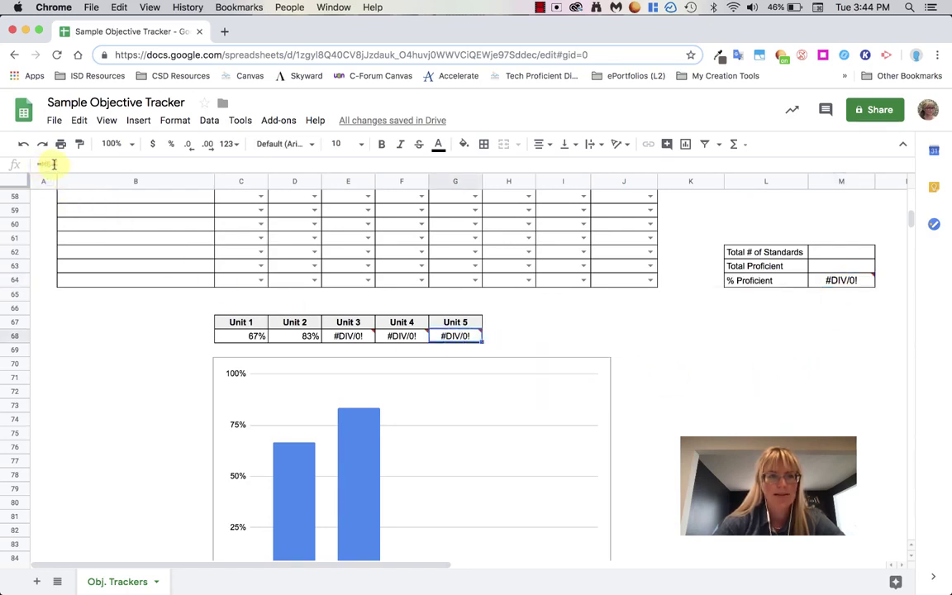
Compare Unit 5's % Proficient formula with its summary cell, and view the chart insertion option for the Unit 1 to Unit 5 summary table
left_click(850, 279)
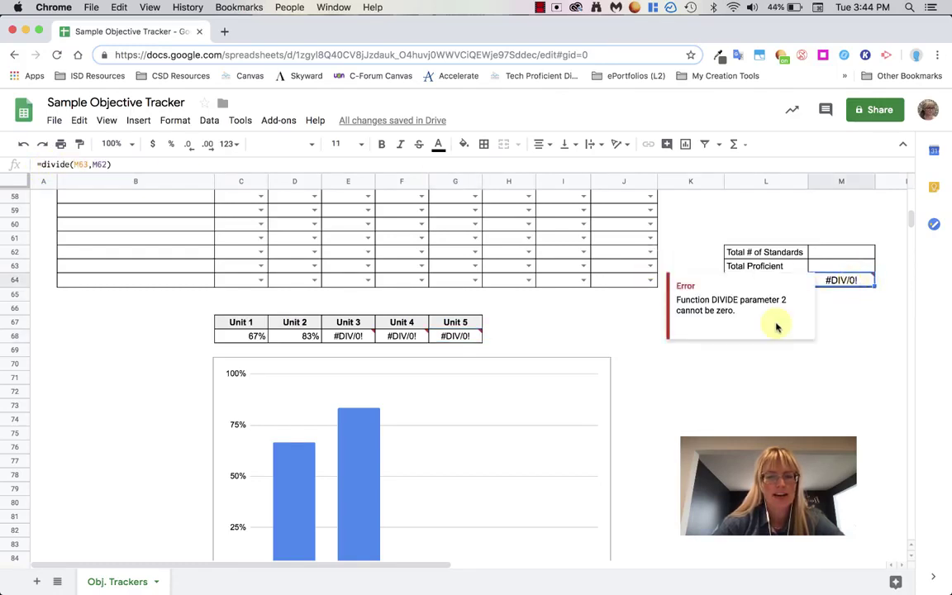
left_click(457, 336)
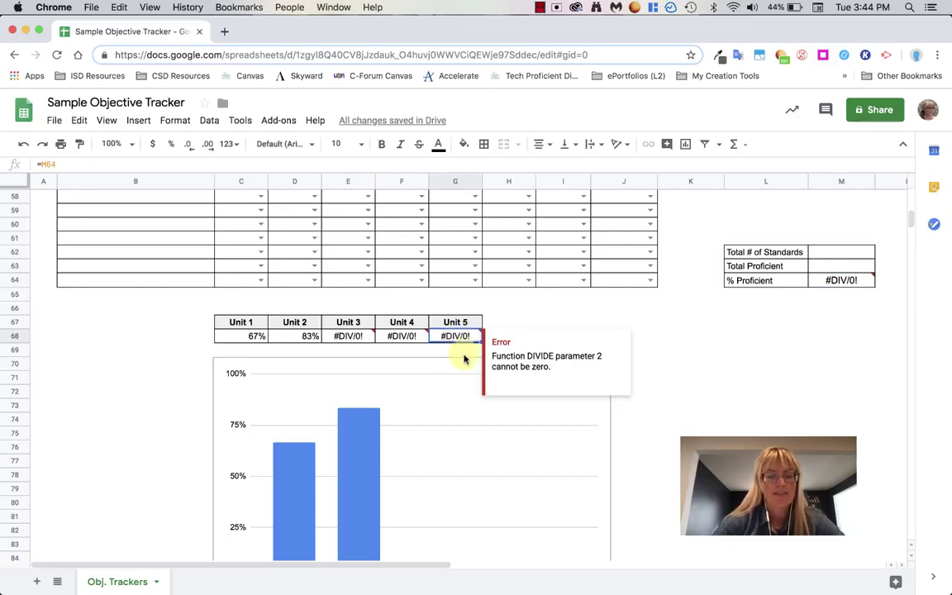
left_click_drag(245, 320, 450, 337)
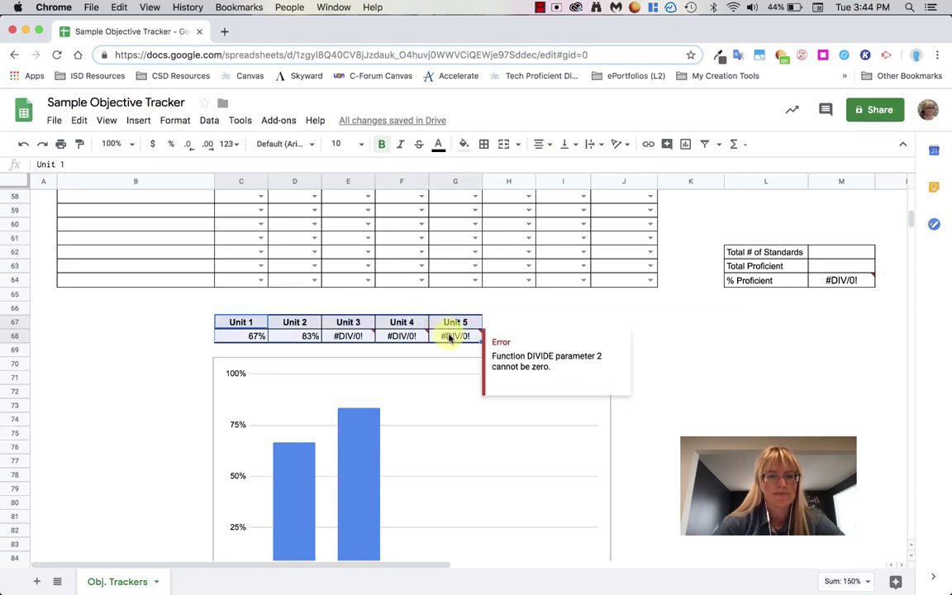
left_click(139, 121)
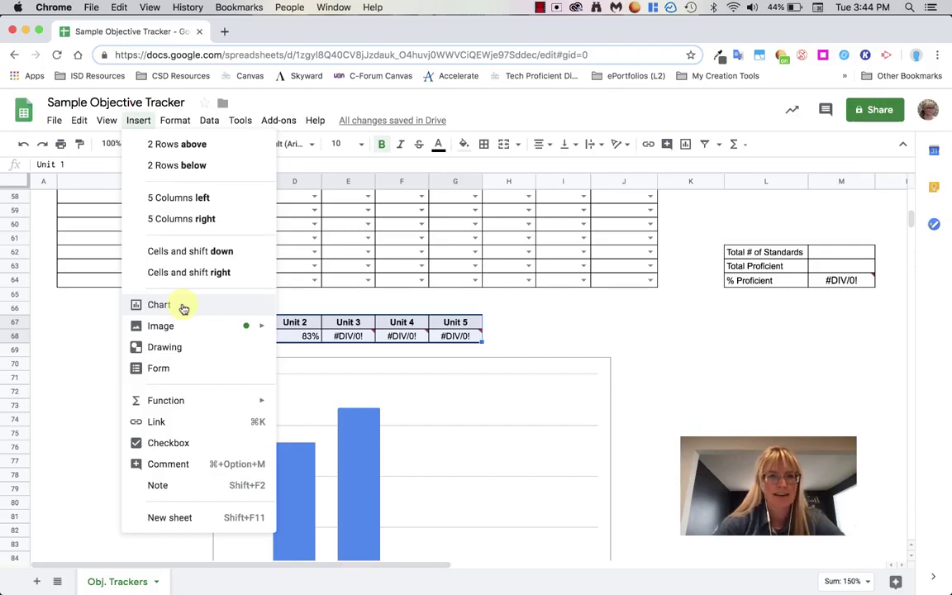
left_click(562, 322)
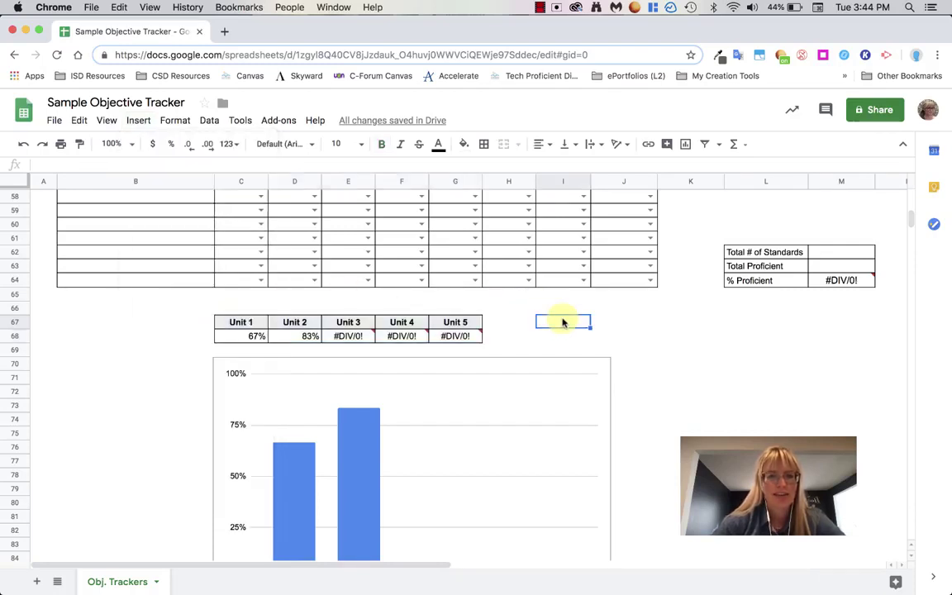
Turn on link sharing so anyone at Canyons School District with the link can view the spreadsheet, and copy the shareable link
scroll(562, 322, "up", 20)
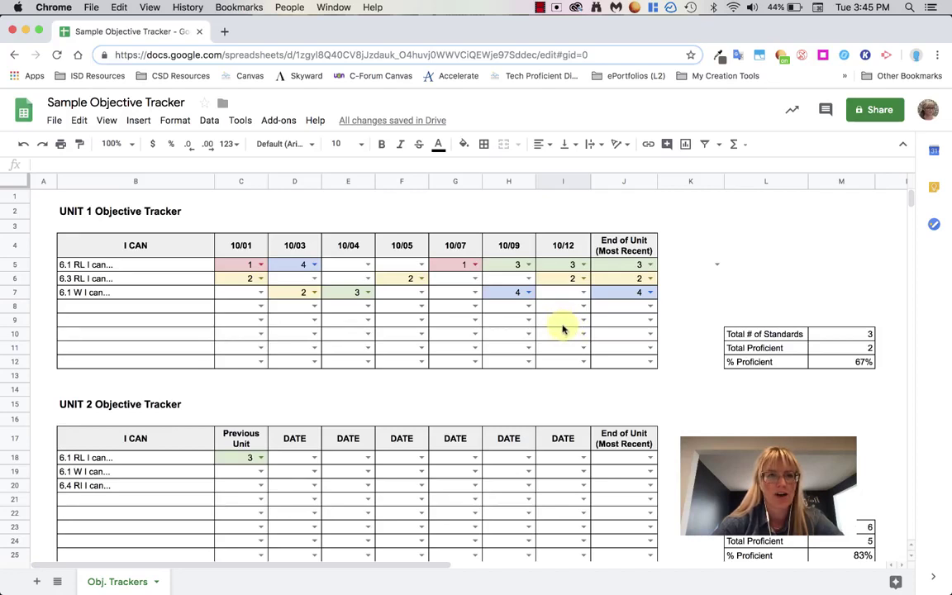
left_click(868, 109)
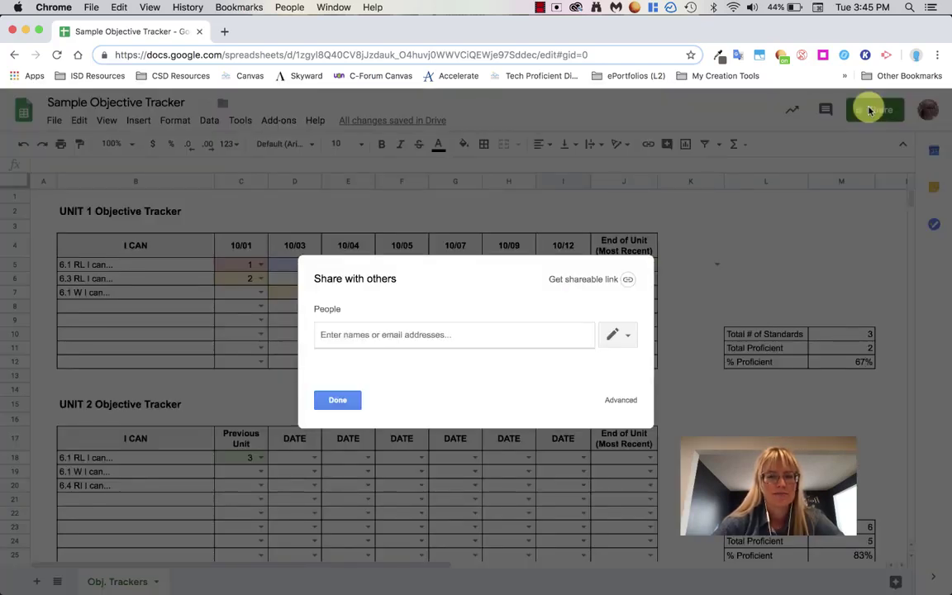
left_click(576, 282)
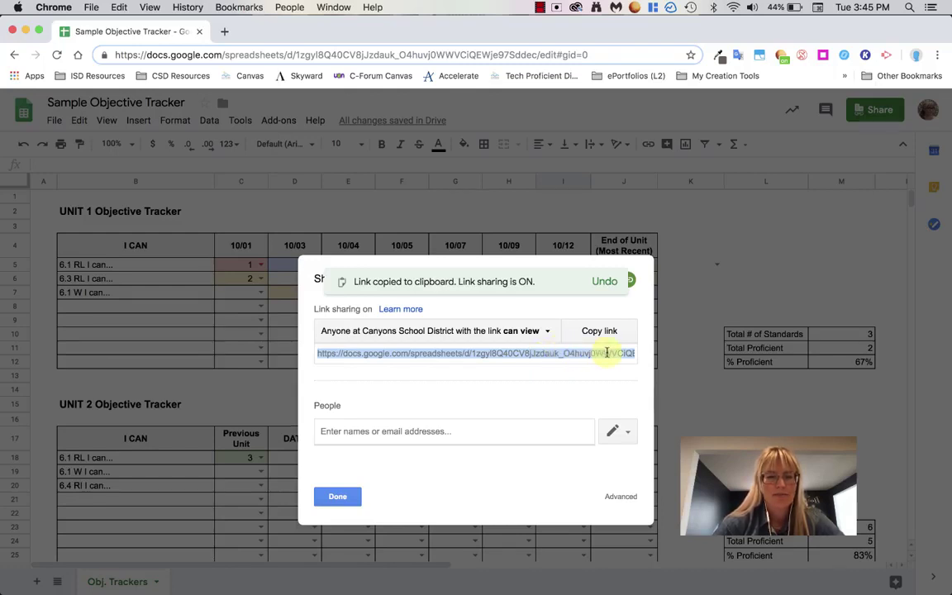
left_click_drag(610, 353, 625, 353)
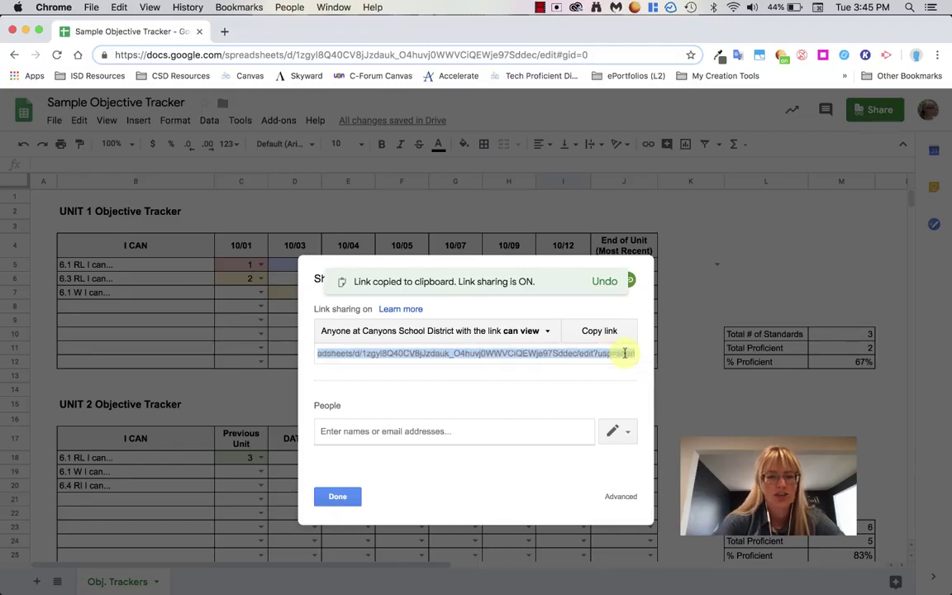
Open the copied sharing link in a new browser tab with "edit" replaced by "copy" before ?usp=sharing
left_click(223, 31)
key("super+v")
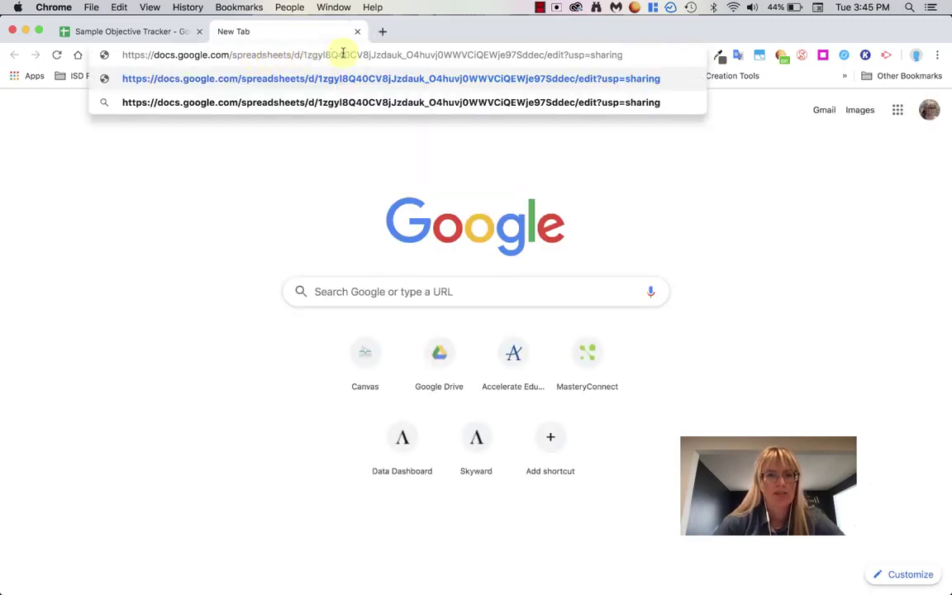
double_click(547, 56)
type("copy")
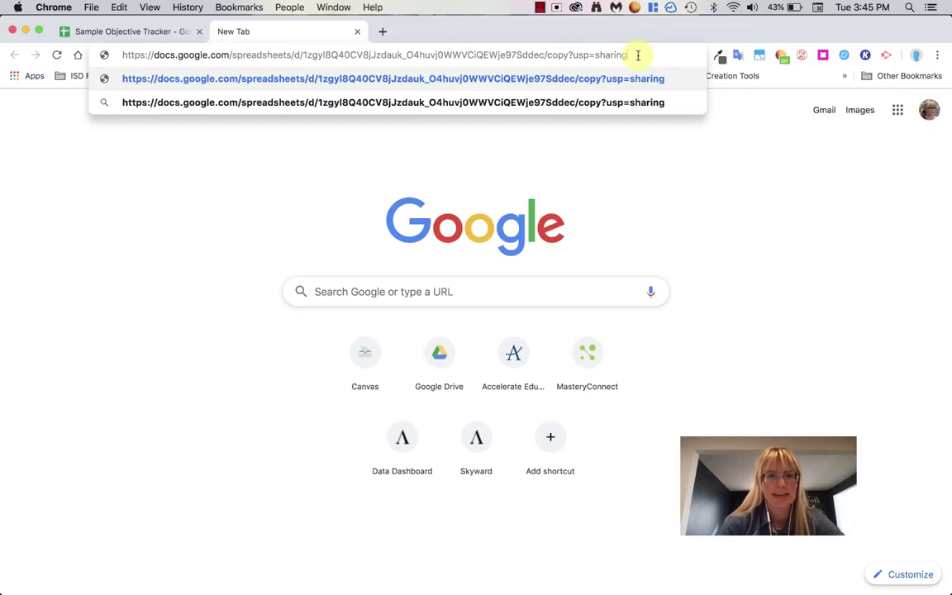
key("Return")
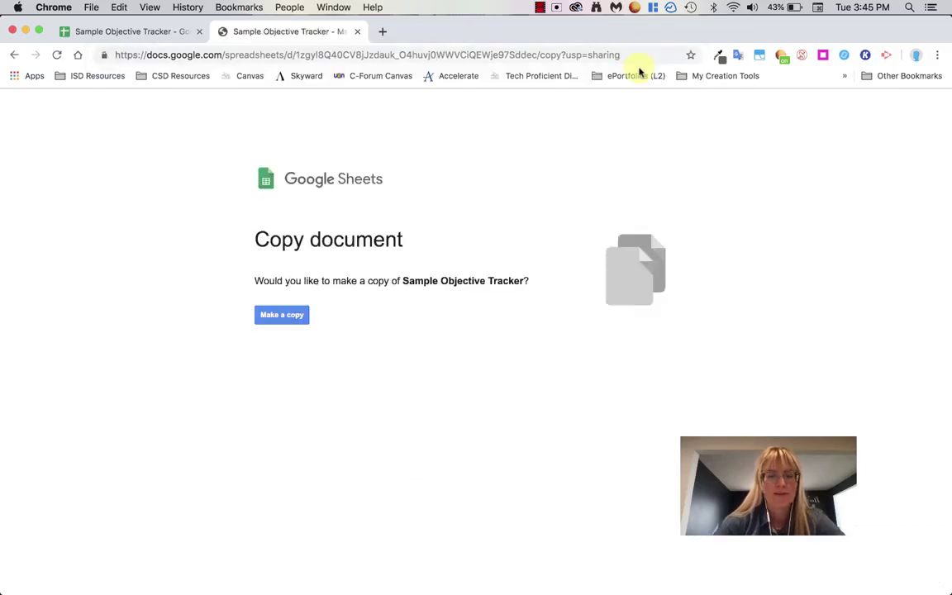